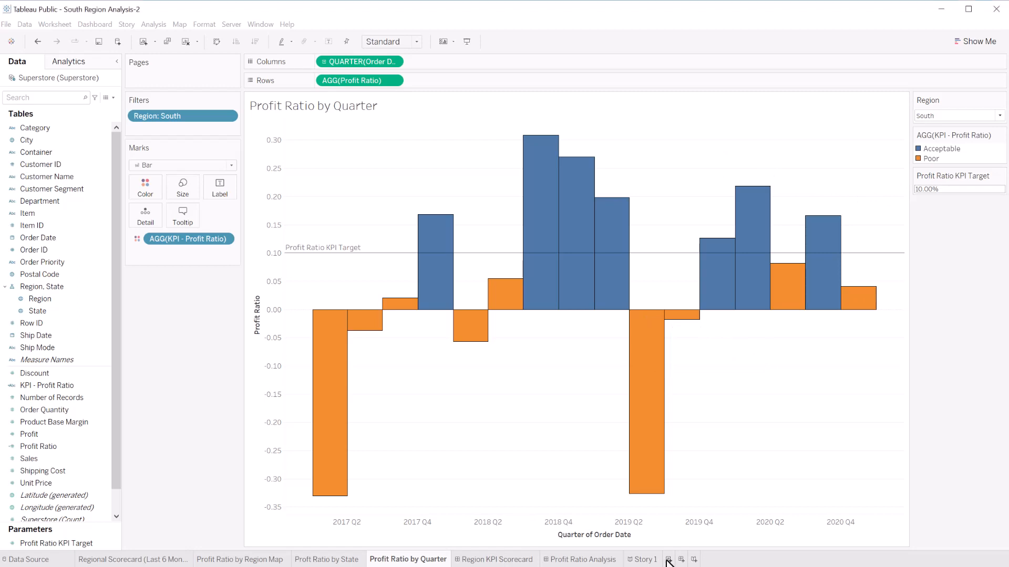
# Create a new worksheet and set its title to "Profit Ratio by Quarter" in bold.
pyautogui.click(668, 560)
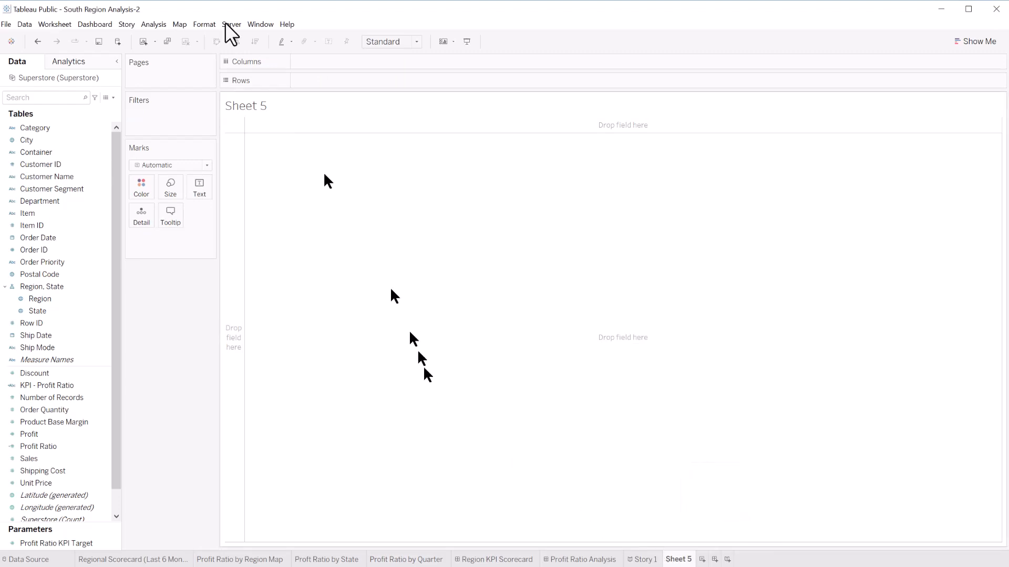
pyautogui.doubleClick(238, 100)
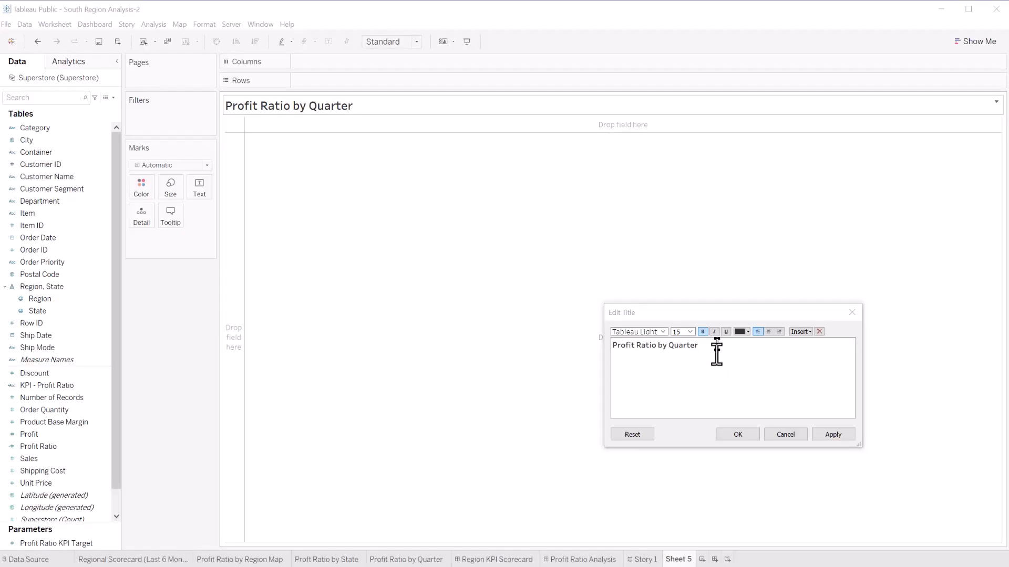
pyautogui.click(753, 432)
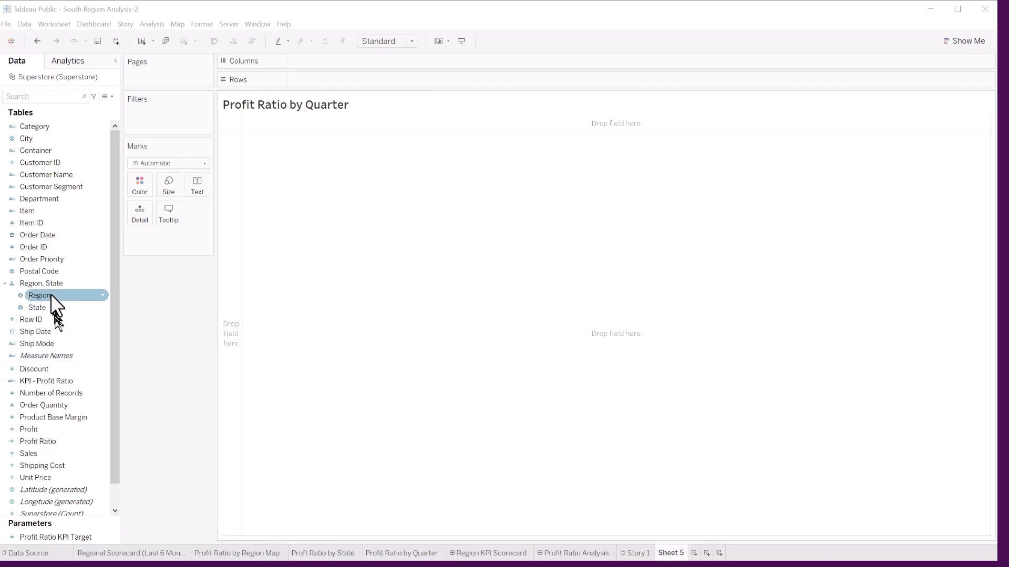
# Plot Profit Ratio on rows against Order Date on columns, with Order Date set to continuous.
pyautogui.moveTo(46, 239); pyautogui.dragTo(321, 64)
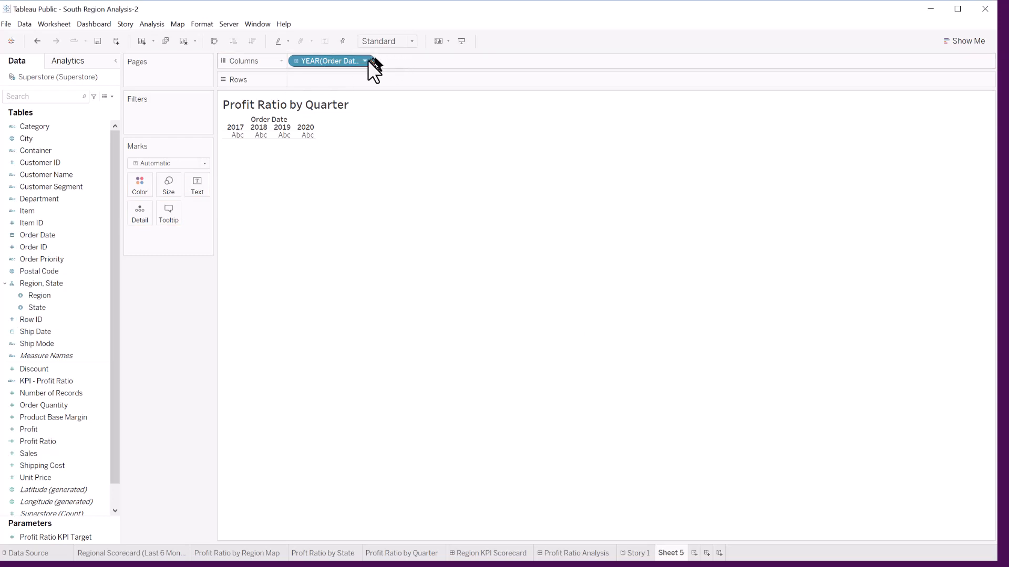
pyautogui.click(365, 61)
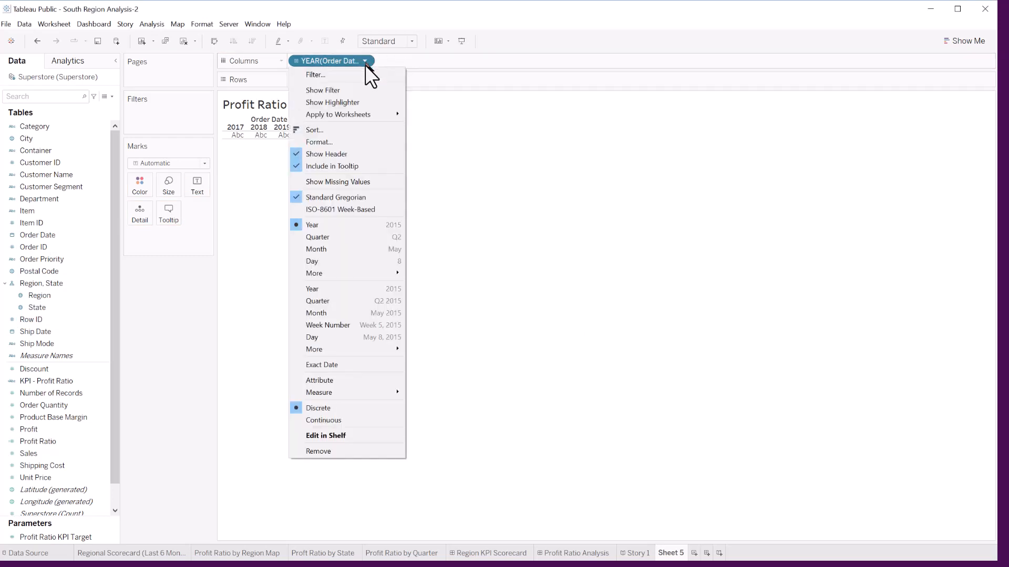
pyautogui.click(352, 417)
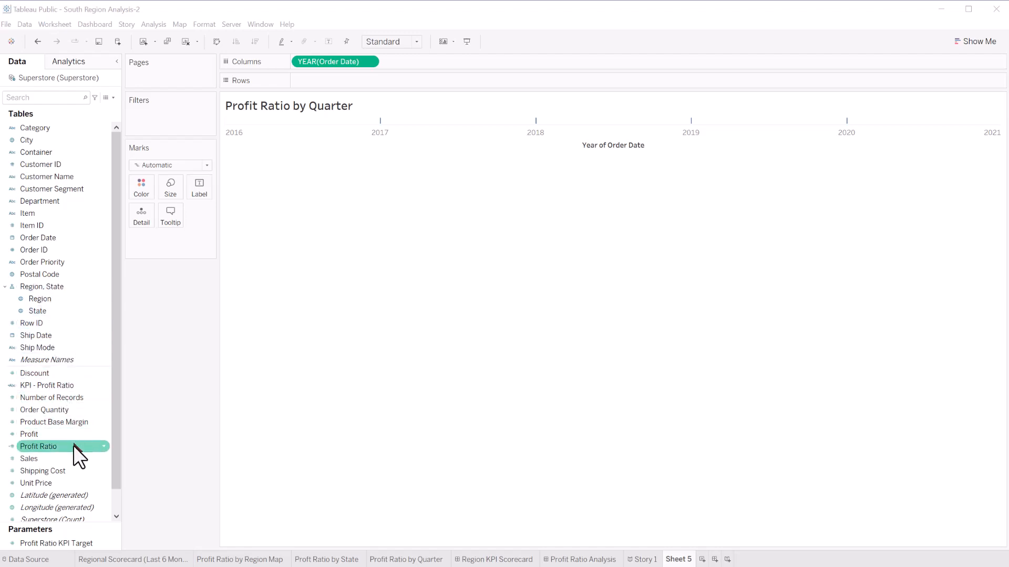
pyautogui.moveTo(74, 445); pyautogui.dragTo(345, 74)
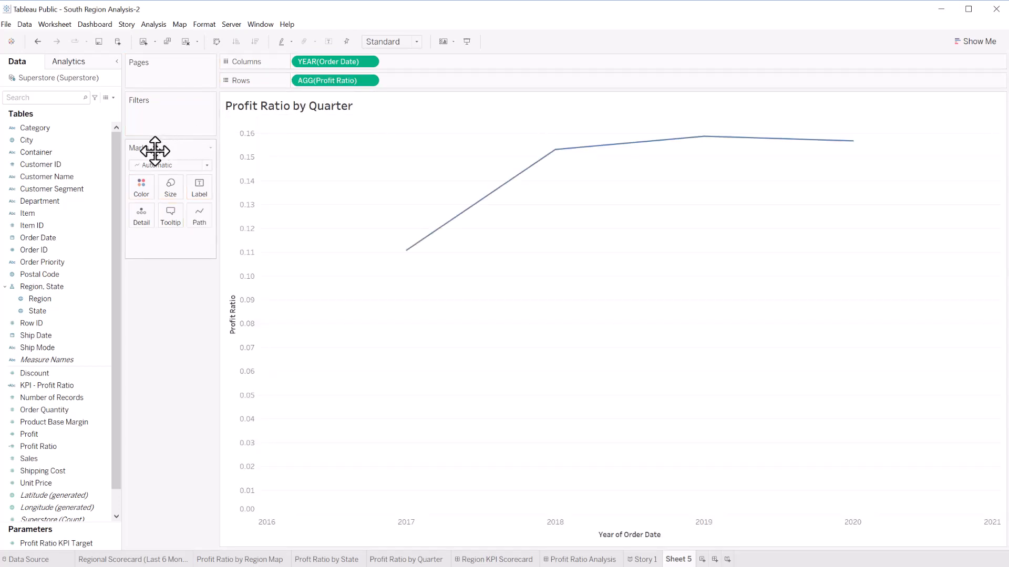
# Display the marks as bars and set Order Date to the continuous quarter level (Q2 2015 format).
pyautogui.click(206, 166)
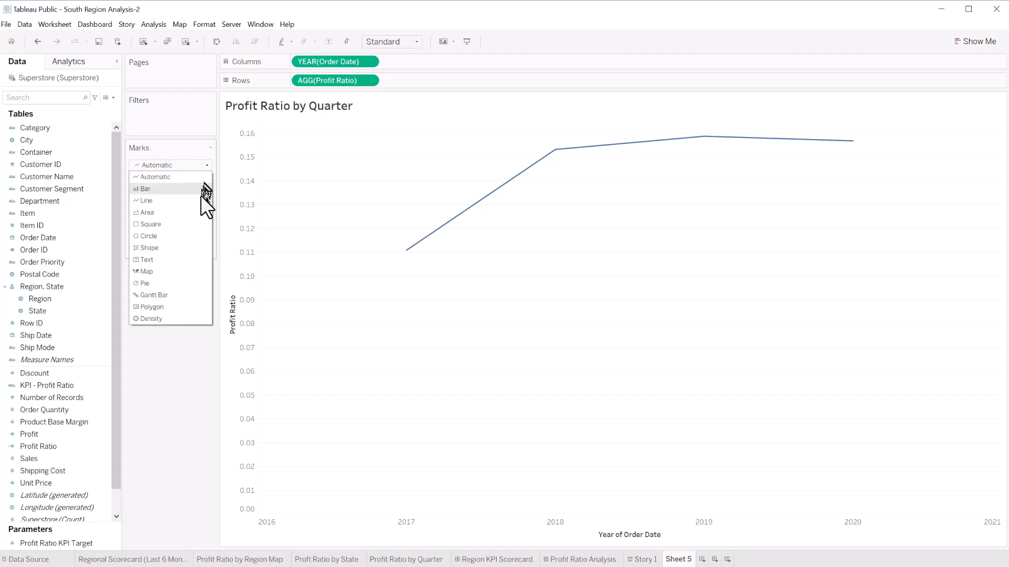
pyautogui.click(189, 189)
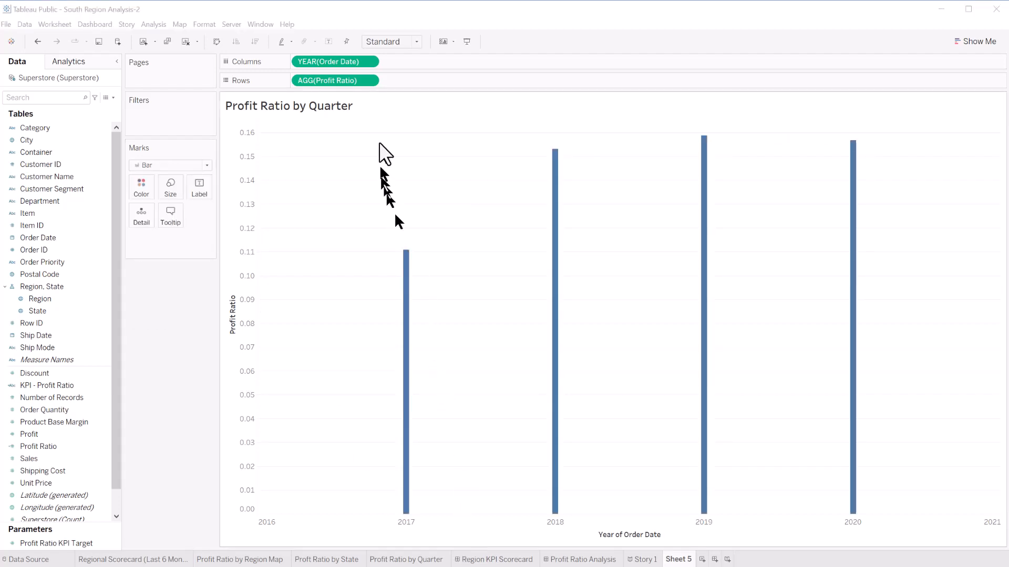
pyautogui.click(369, 61)
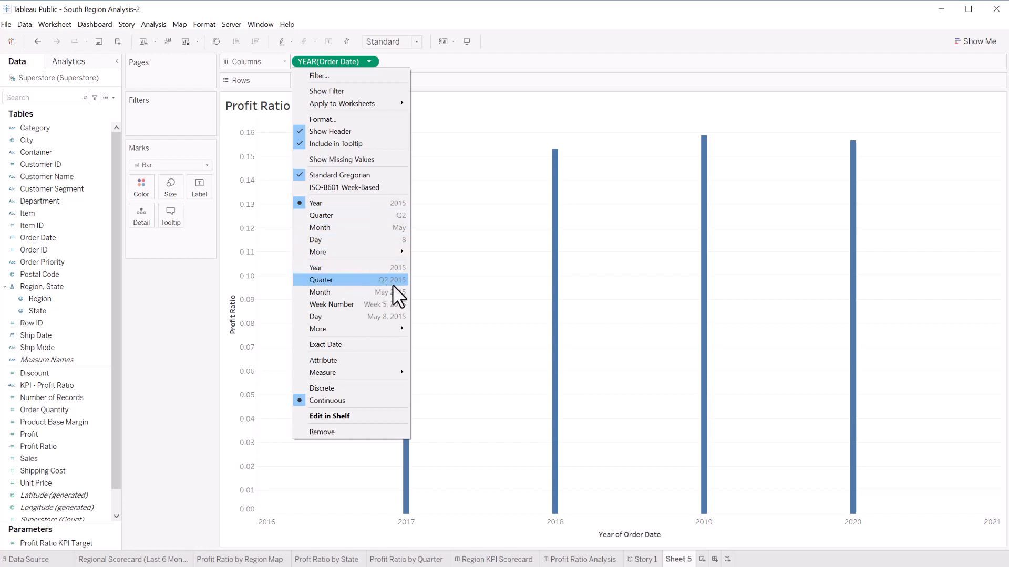
pyautogui.click(376, 279)
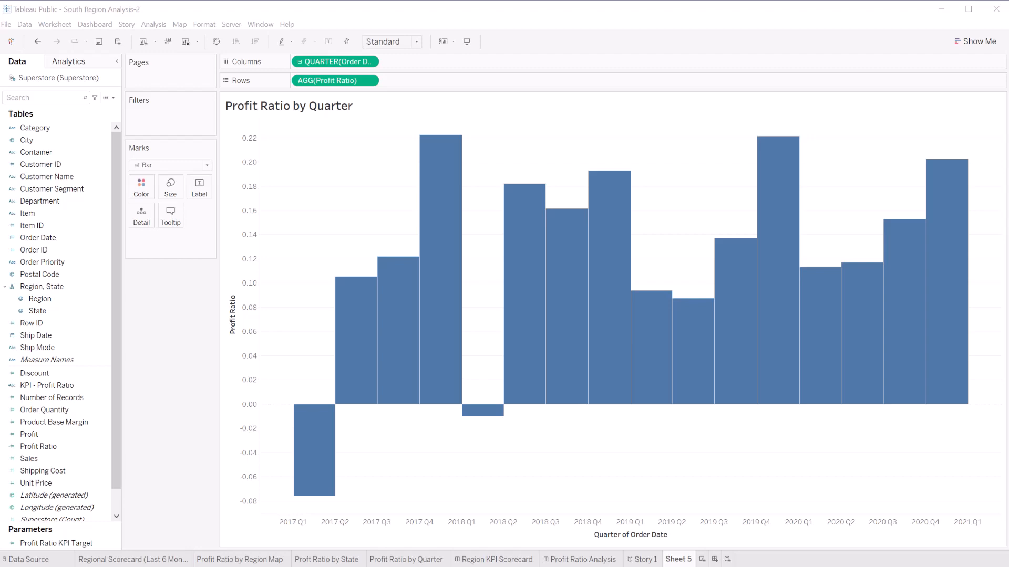
# Add a reference line per pane to the Profit Ratio axis, with the Profit Ratio KPI Target parameter as its value.
pyautogui.click(73, 545)
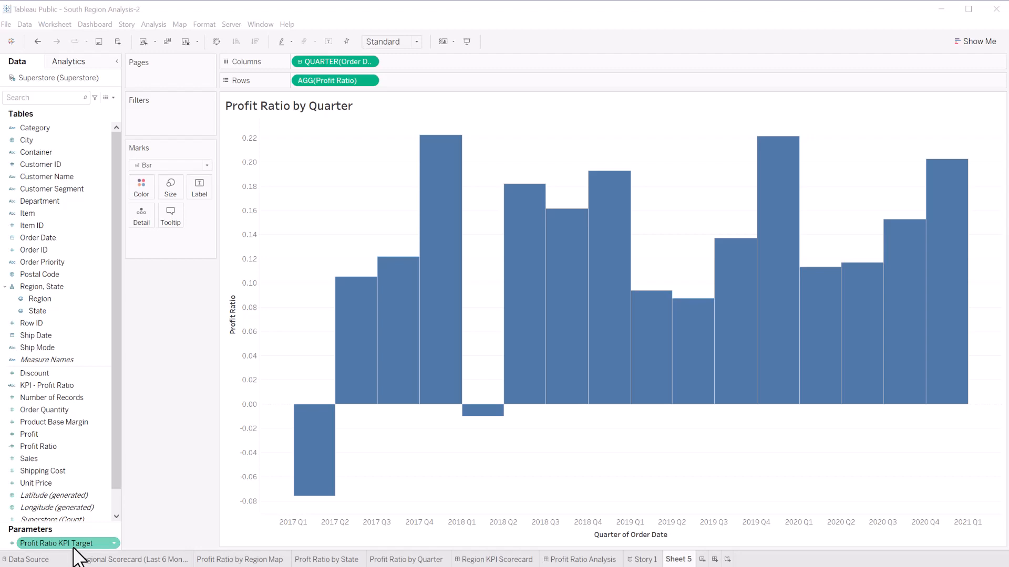
pyautogui.moveTo(79, 557); pyautogui.dragTo(243, 310)
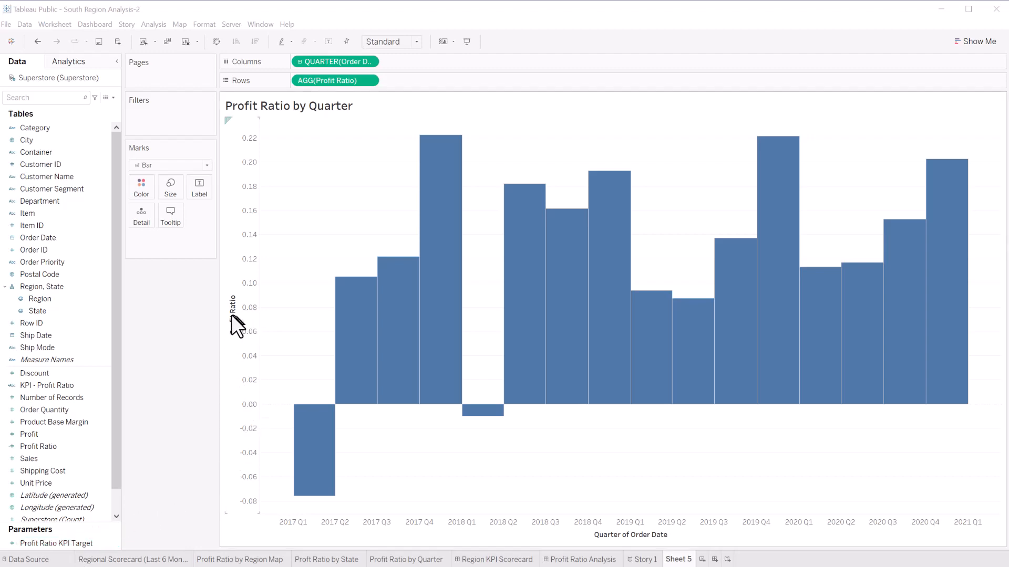
pyautogui.rightClick(232, 314)
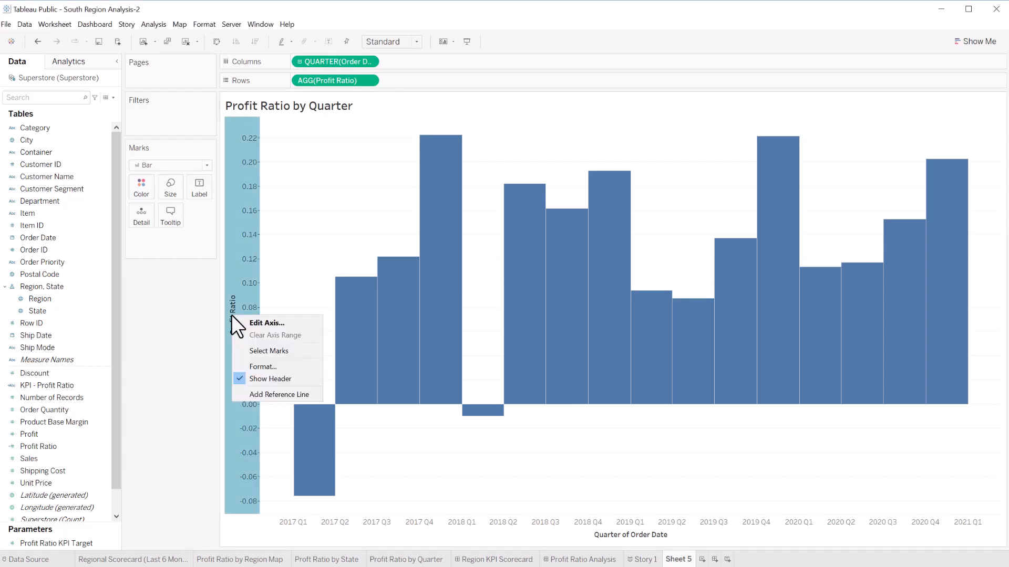
pyautogui.click(272, 395)
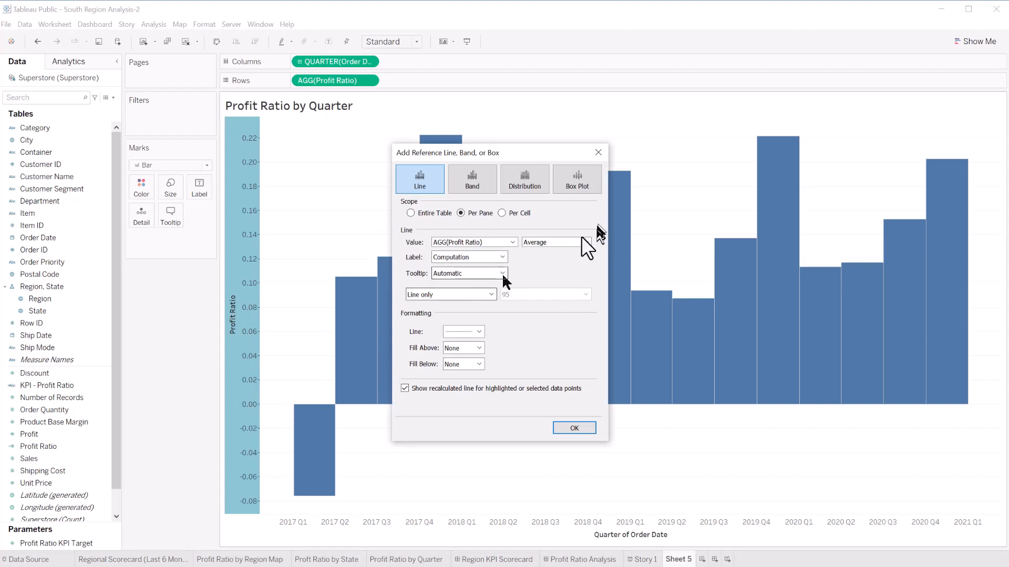
pyautogui.click(513, 239)
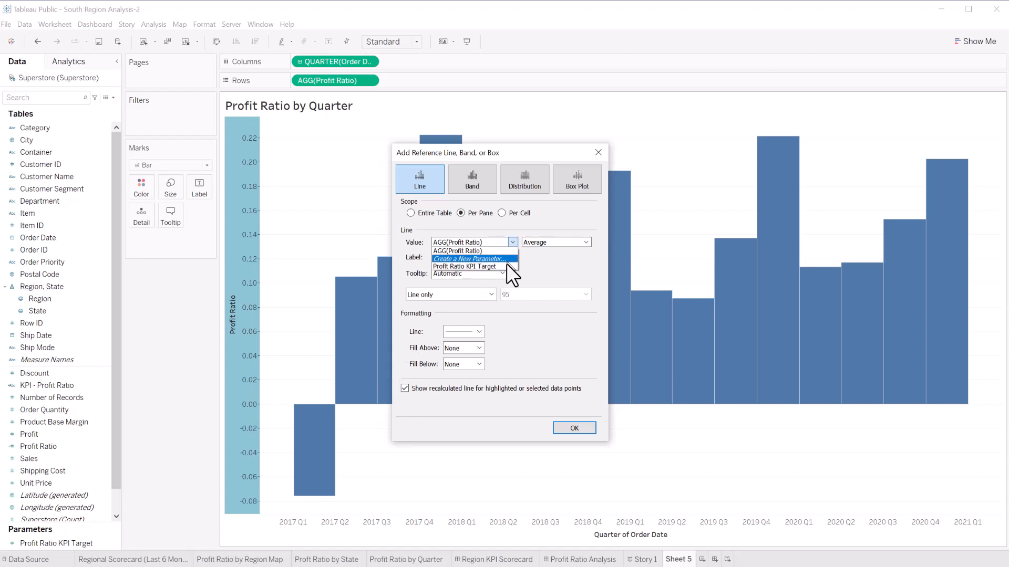
pyautogui.click(506, 267)
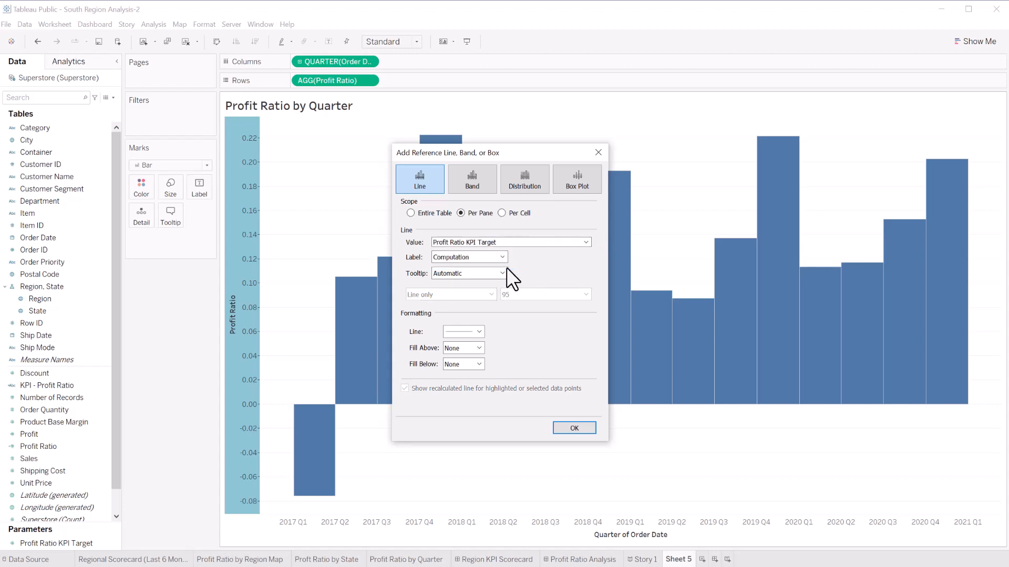
pyautogui.click(575, 428)
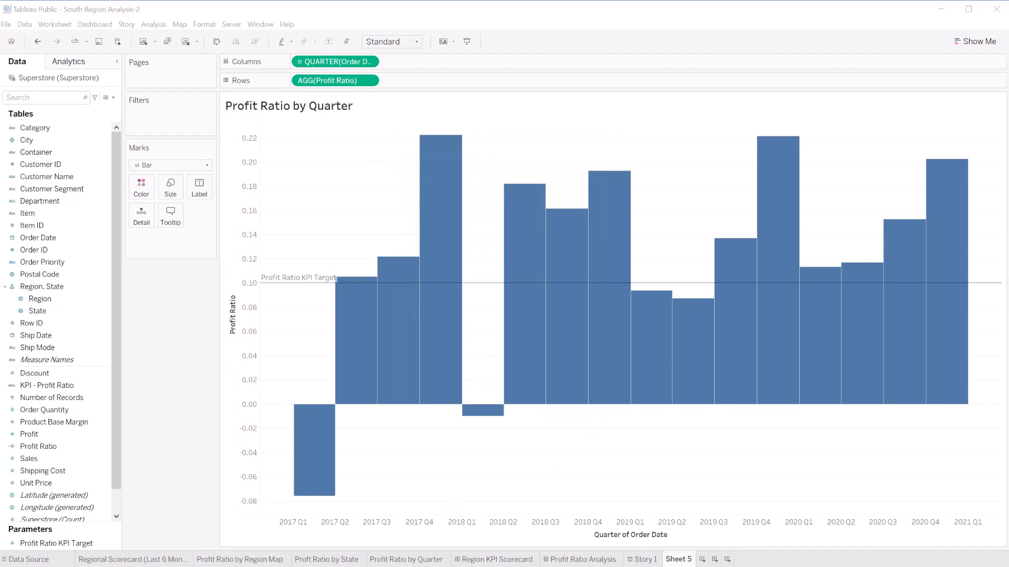
# Color the bars by KPI - Profit Ratio and filter the worksheet to the South region.
pyautogui.click(40, 388)
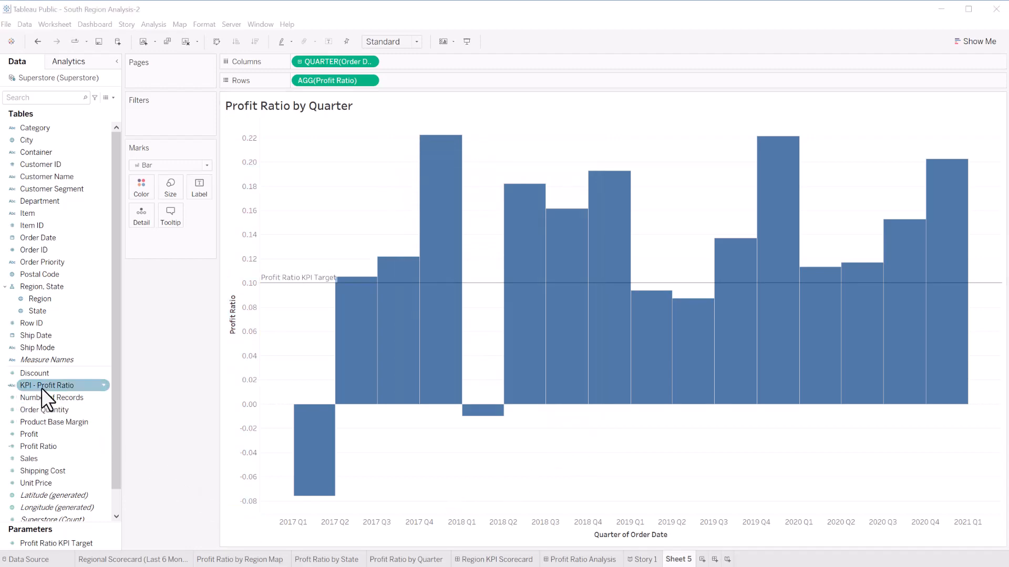
pyautogui.moveTo(42, 387); pyautogui.dragTo(145, 191)
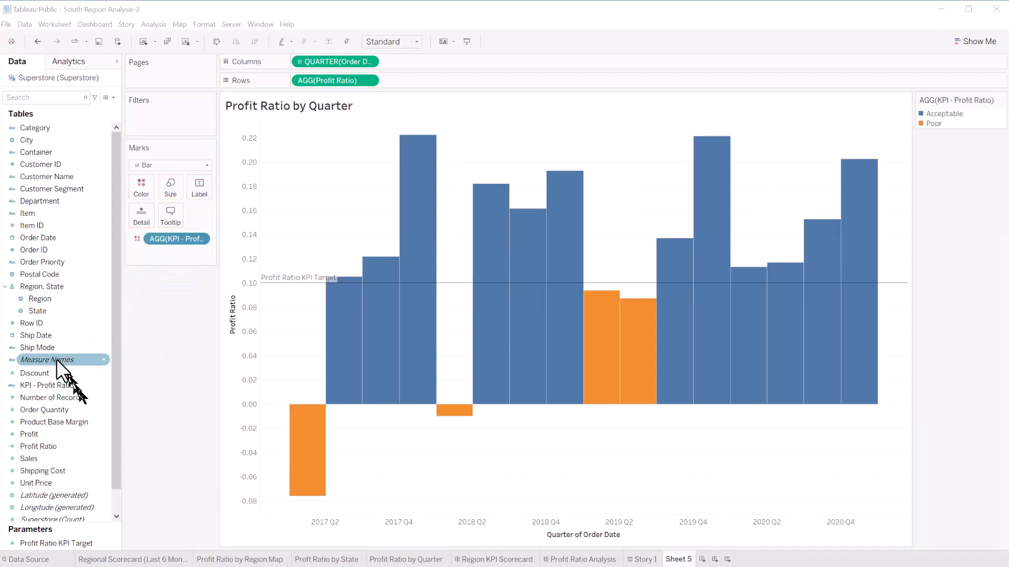
pyautogui.moveTo(30, 298); pyautogui.dragTo(136, 112)
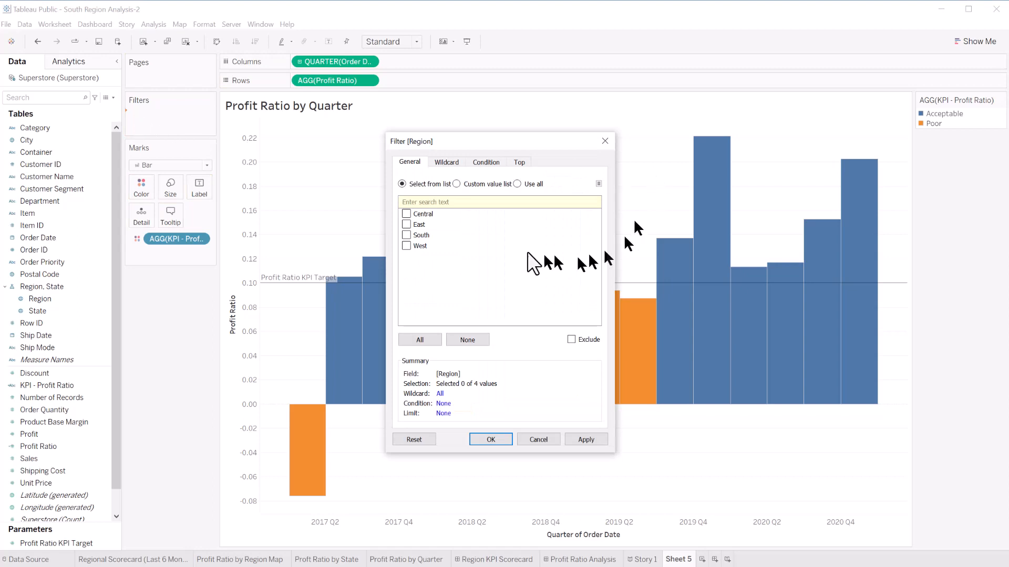
pyautogui.click(410, 235)
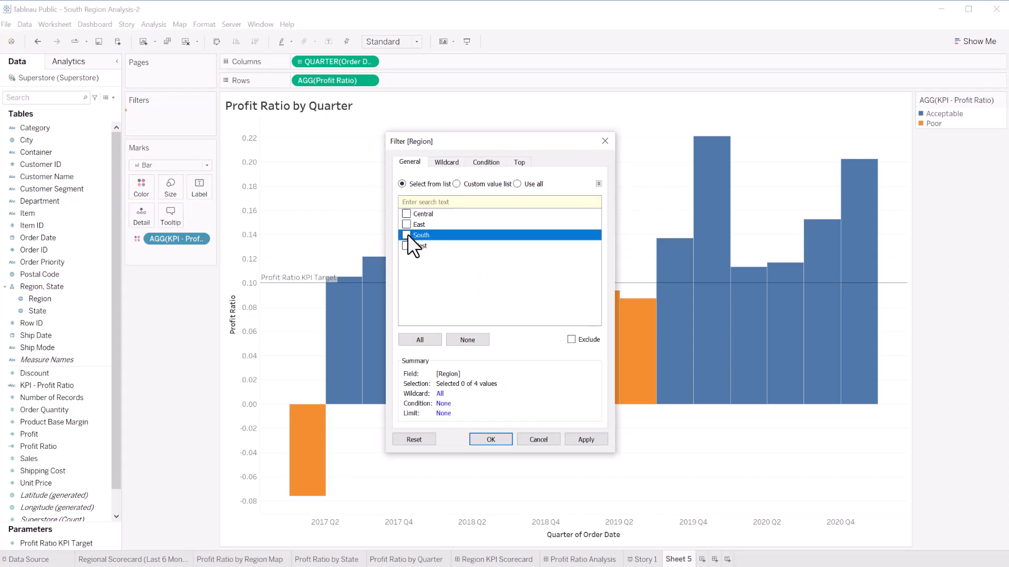
pyautogui.click(407, 235)
pyautogui.click(490, 439)
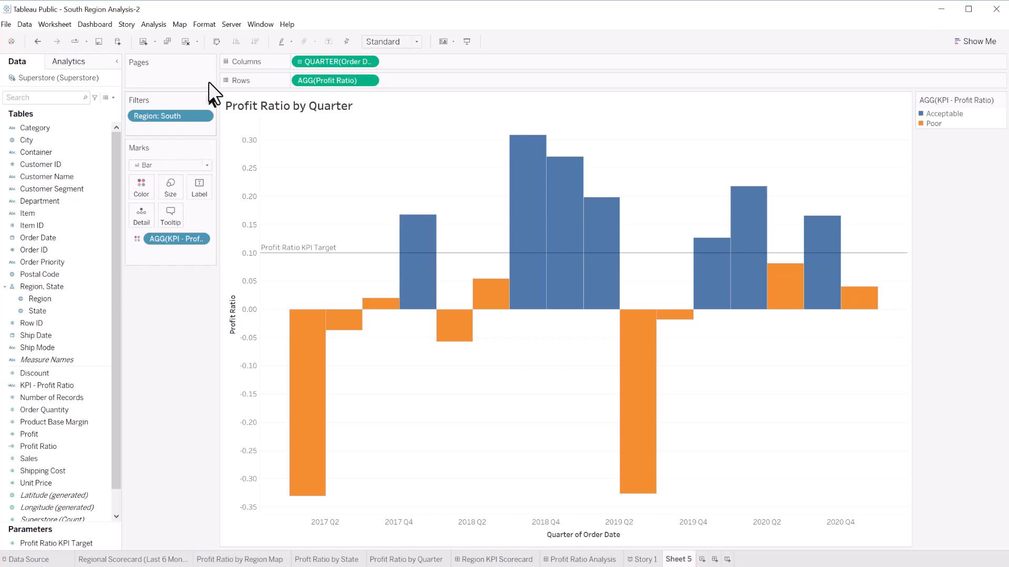
# Show the Region filter beside the chart as a single value dropdown.
pyautogui.click(203, 116)
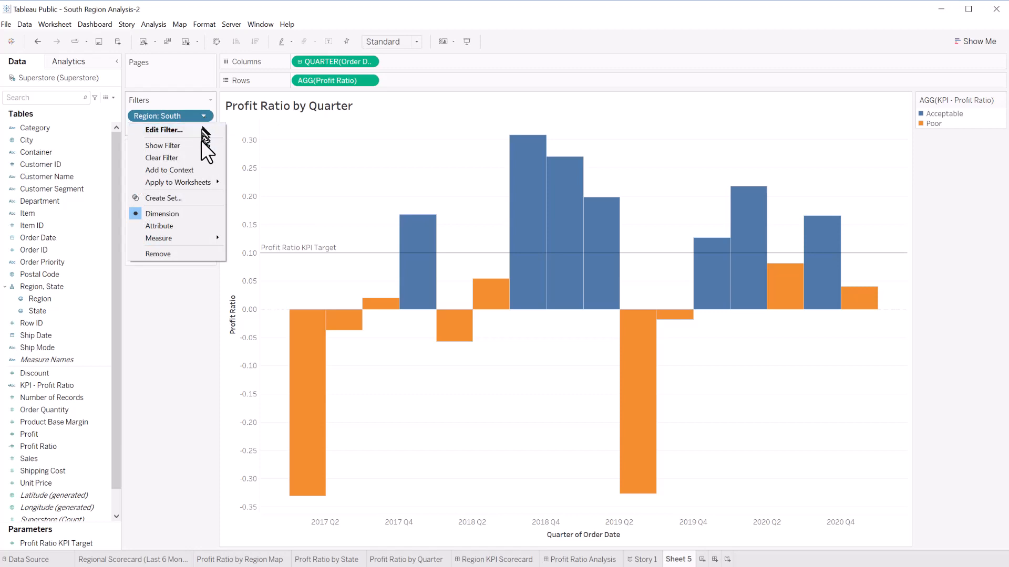
pyautogui.click(201, 140)
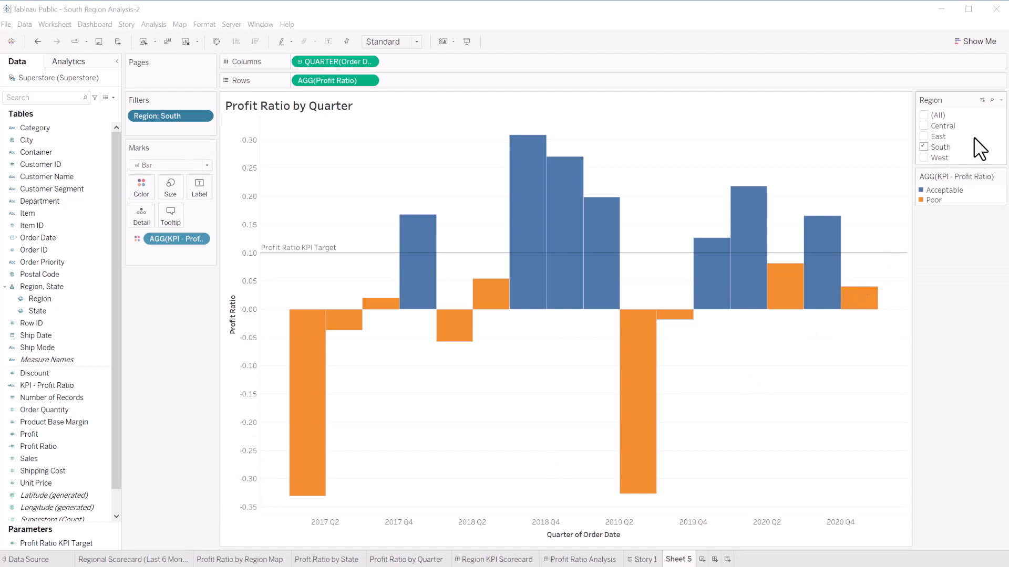
pyautogui.click(1001, 101)
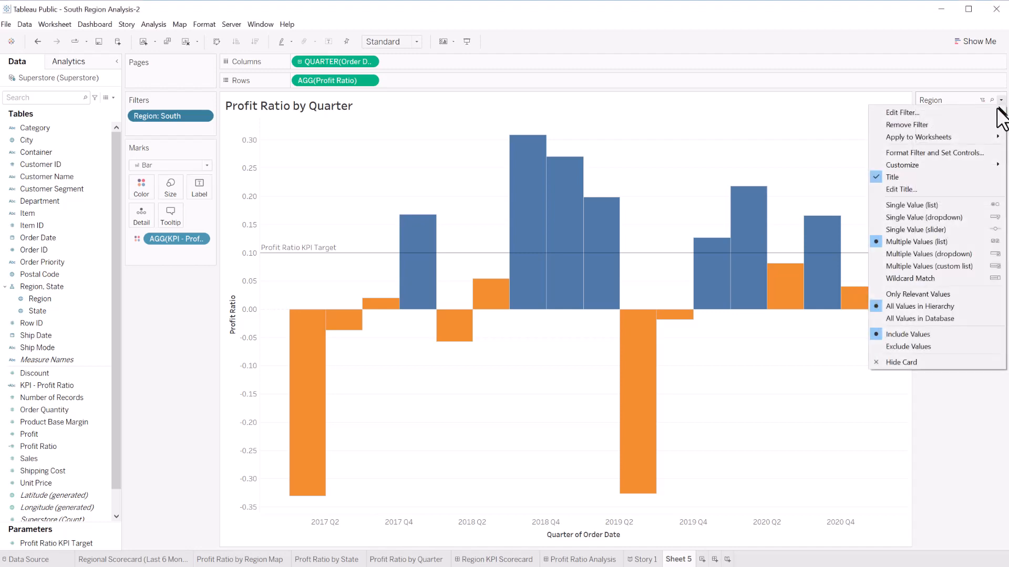
pyautogui.click(956, 220)
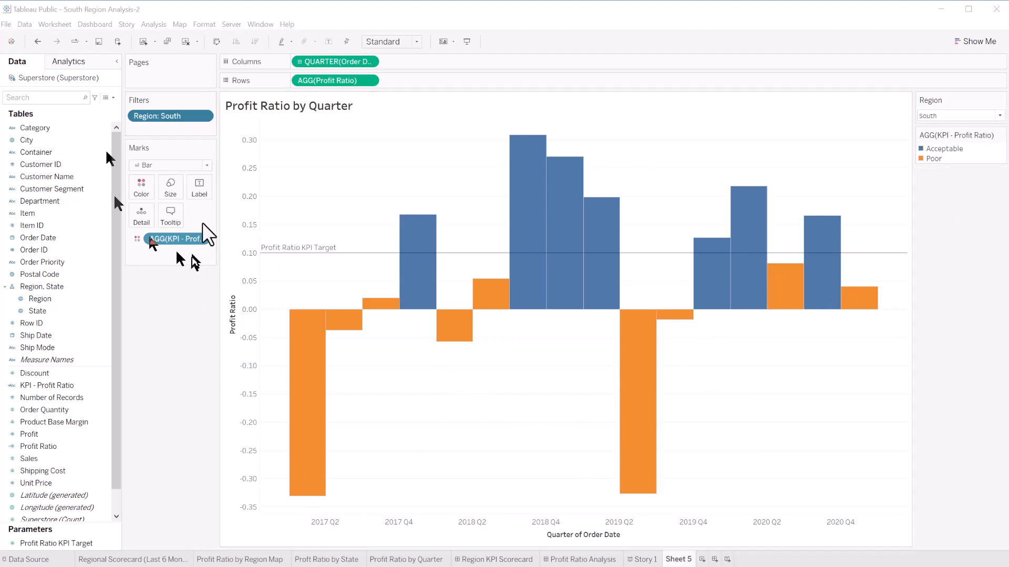
# Apply the Region filter to the "Proft Ratio by State" worksheet as well.
pyautogui.click(203, 115)
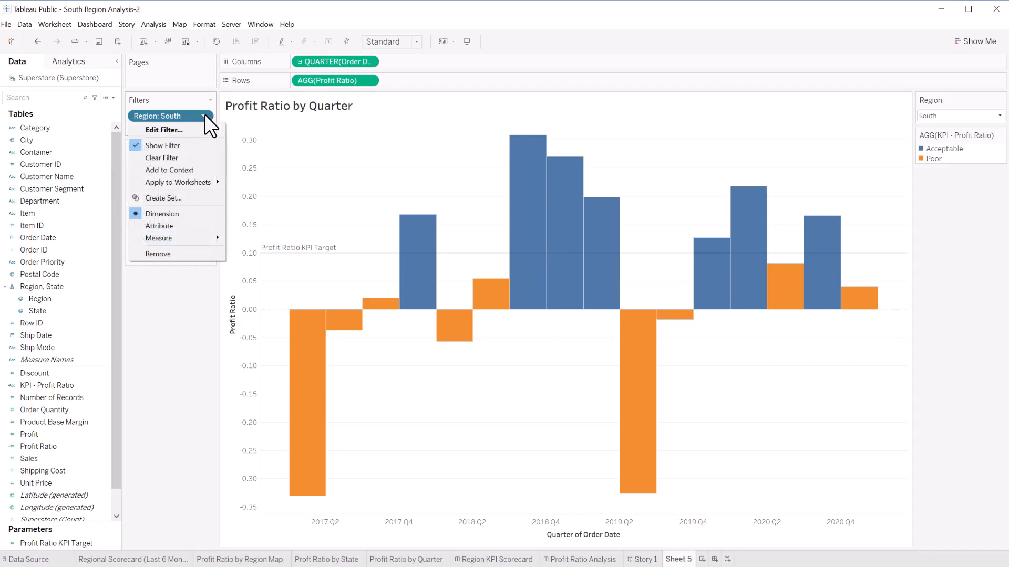
pyautogui.moveTo(208, 181)
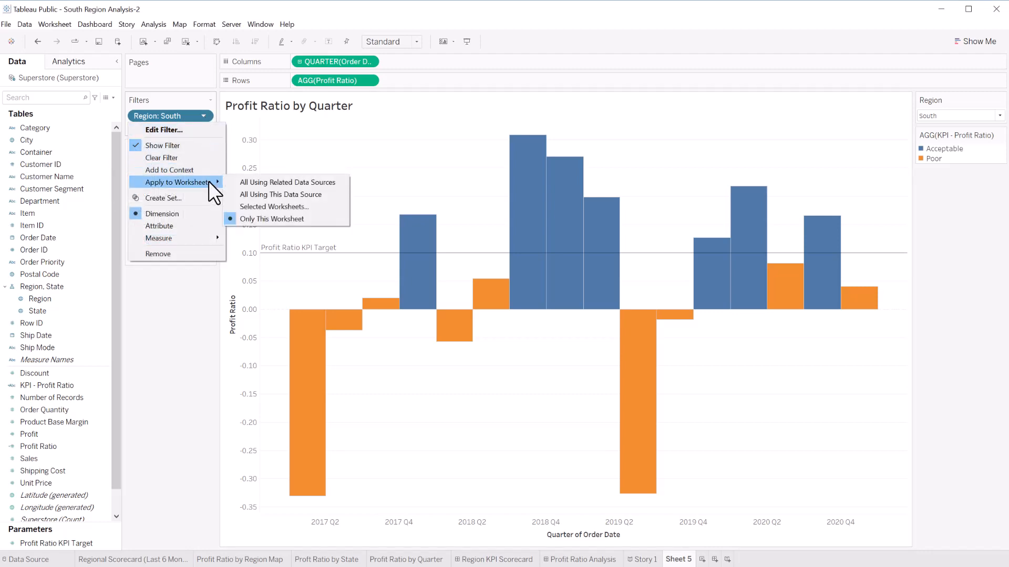
pyautogui.click(269, 205)
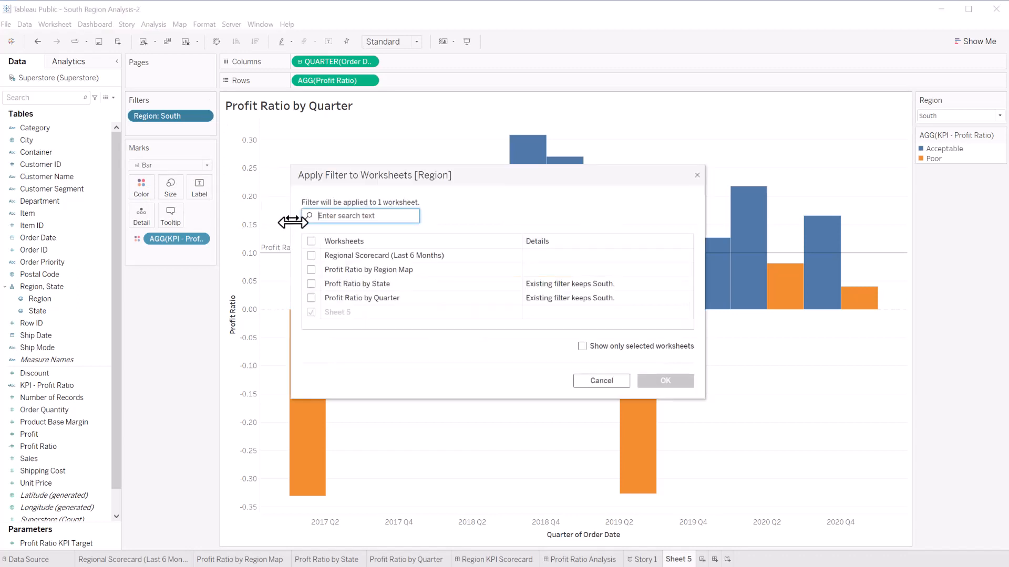
pyautogui.click(311, 284)
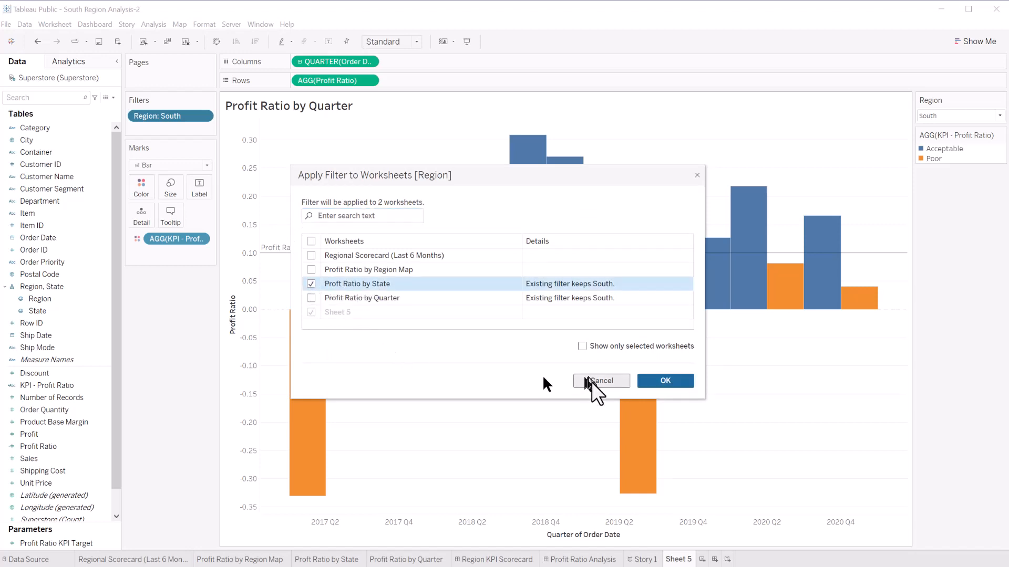
pyautogui.click(652, 381)
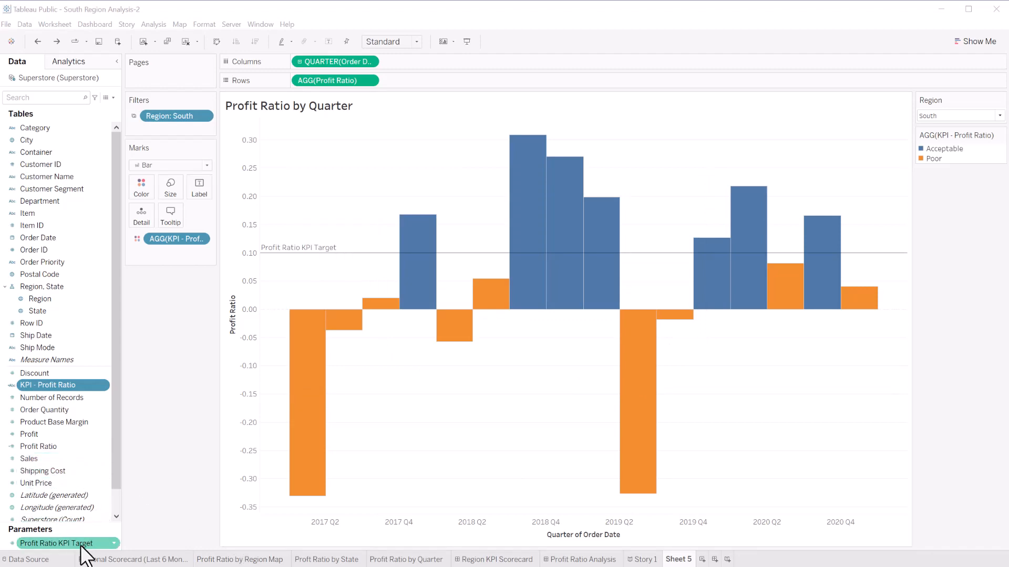
# Show the Profit Ratio KPI Target parameter control on the worksheet.
pyautogui.click(111, 544)
pyautogui.click(115, 543)
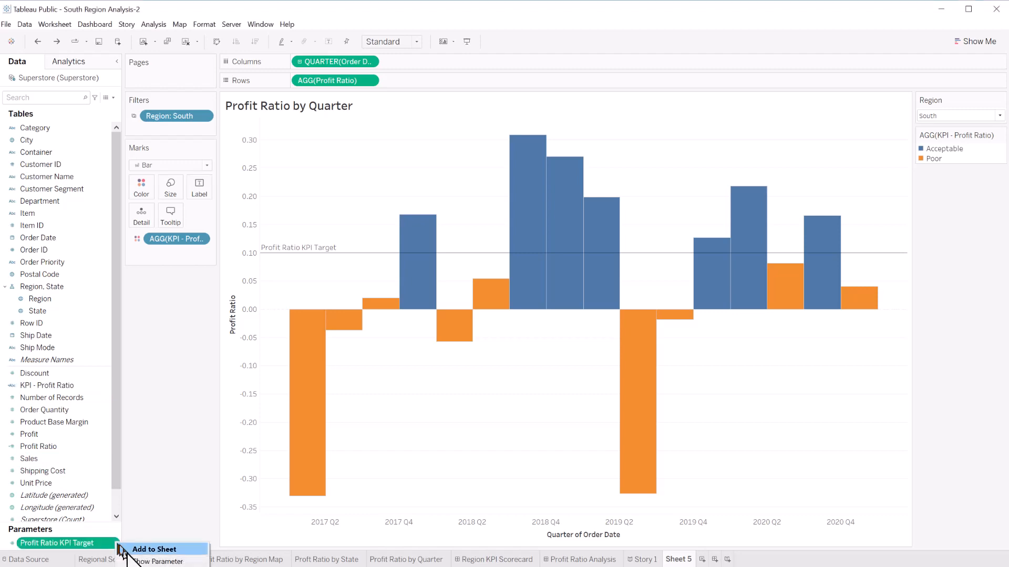
pyautogui.click(168, 562)
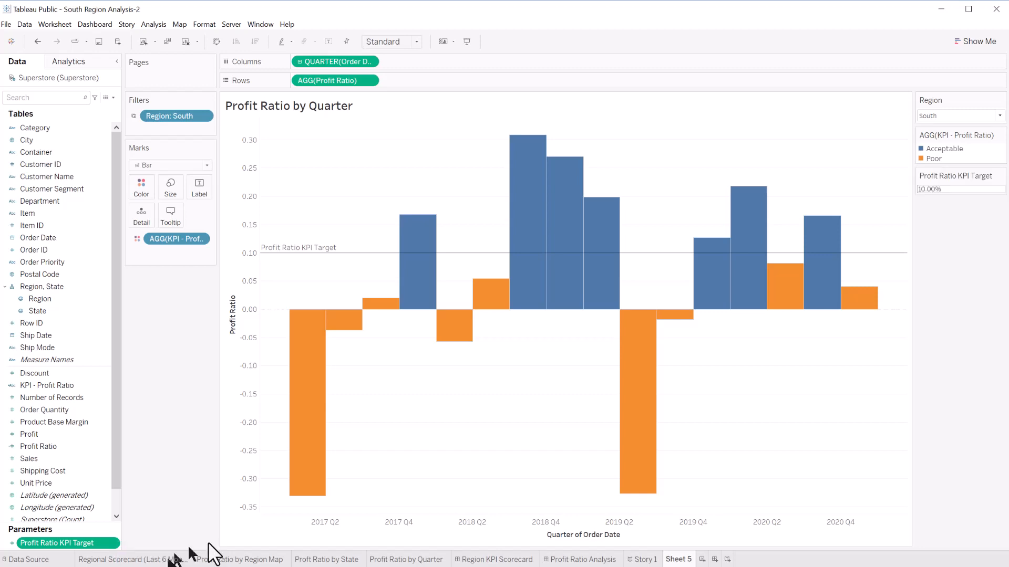